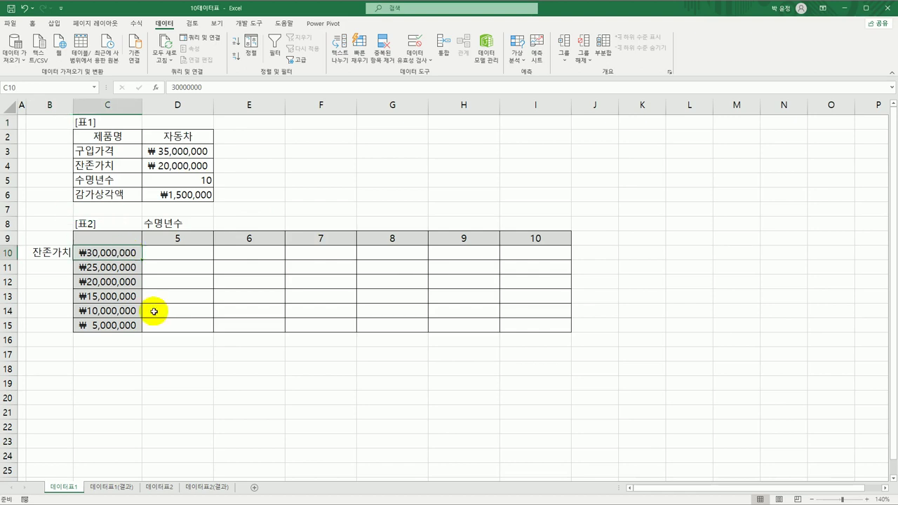
# Examine the inputs and depreciation formula in [표1] alongside the salvage values and useful-life headings of [표2].
pyautogui.click(160, 153)
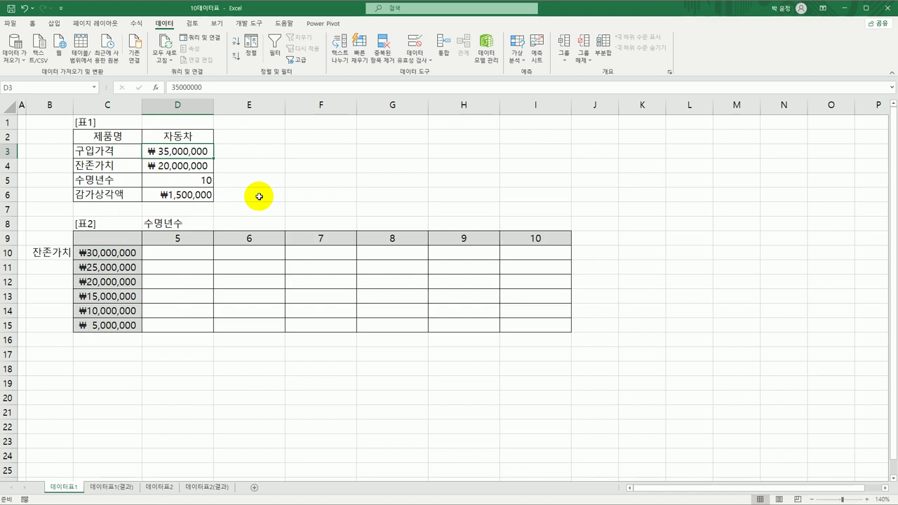
pyautogui.click(198, 165)
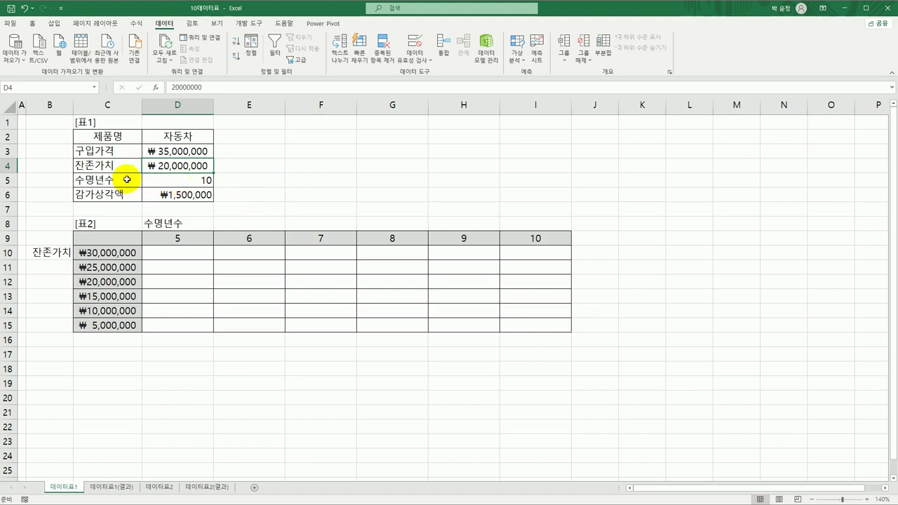
pyautogui.click(200, 180)
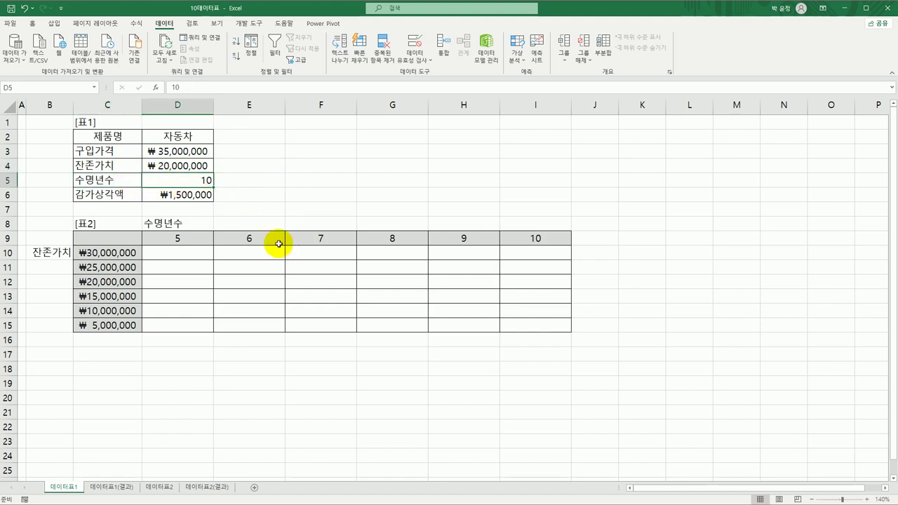
pyautogui.click(200, 196)
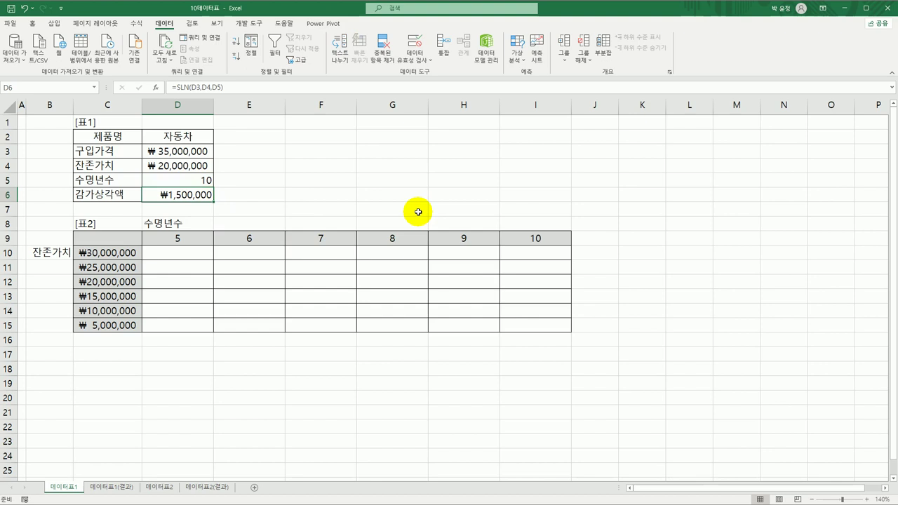
pyautogui.click(122, 256)
pyautogui.click(169, 165)
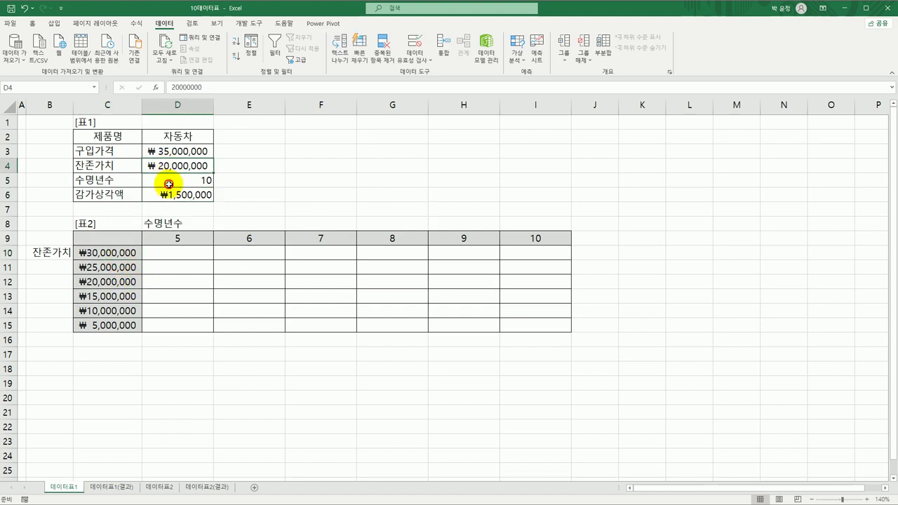
pyautogui.click(121, 252)
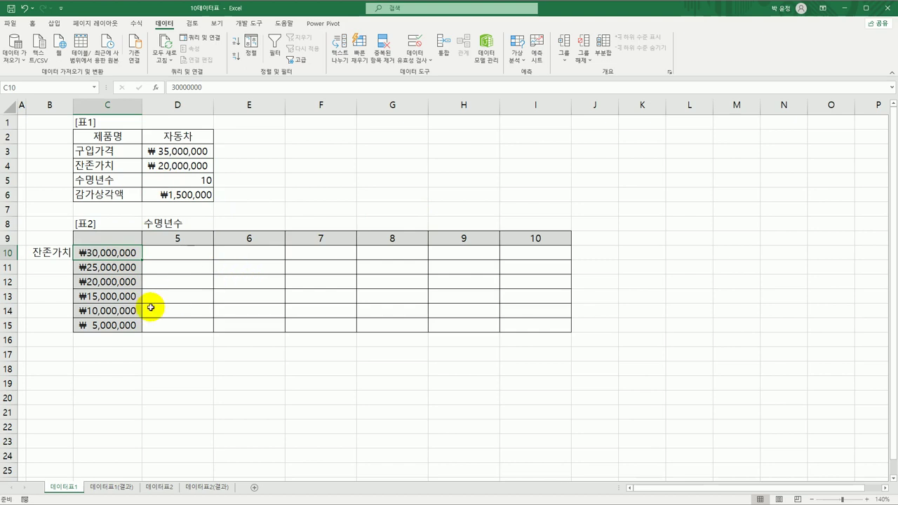
pyautogui.click(111, 270)
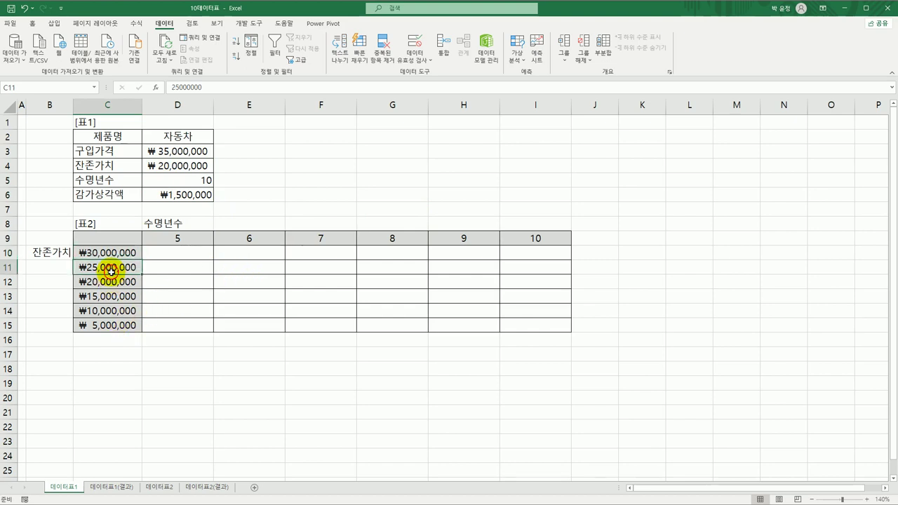
pyautogui.click(110, 327)
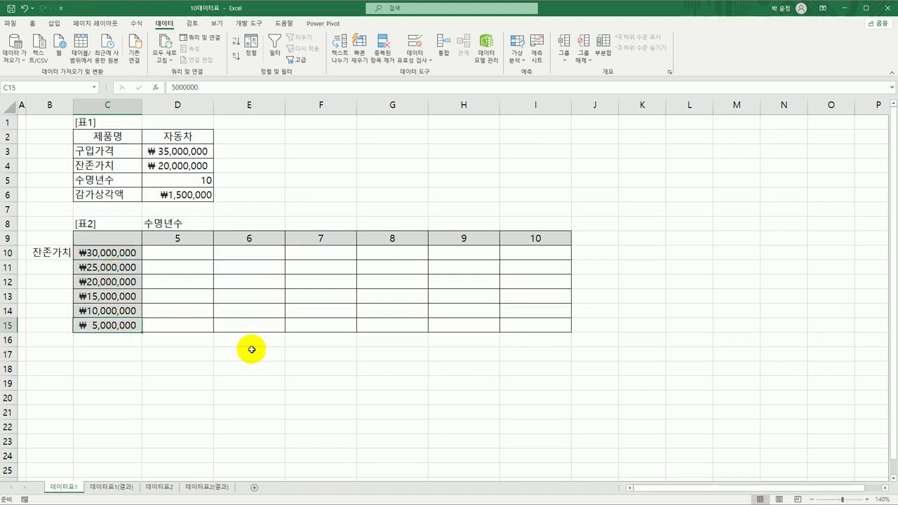
pyautogui.click(194, 240)
pyautogui.click(201, 180)
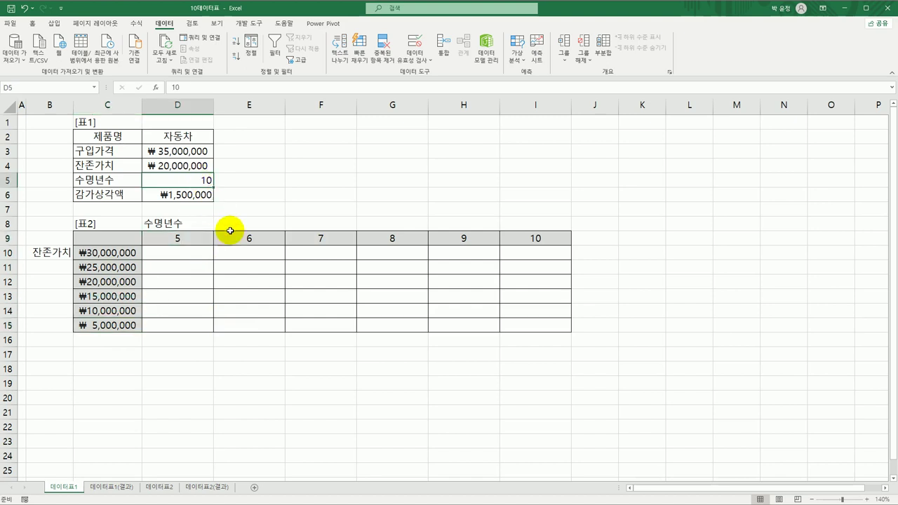
pyautogui.click(194, 241)
pyautogui.click(566, 237)
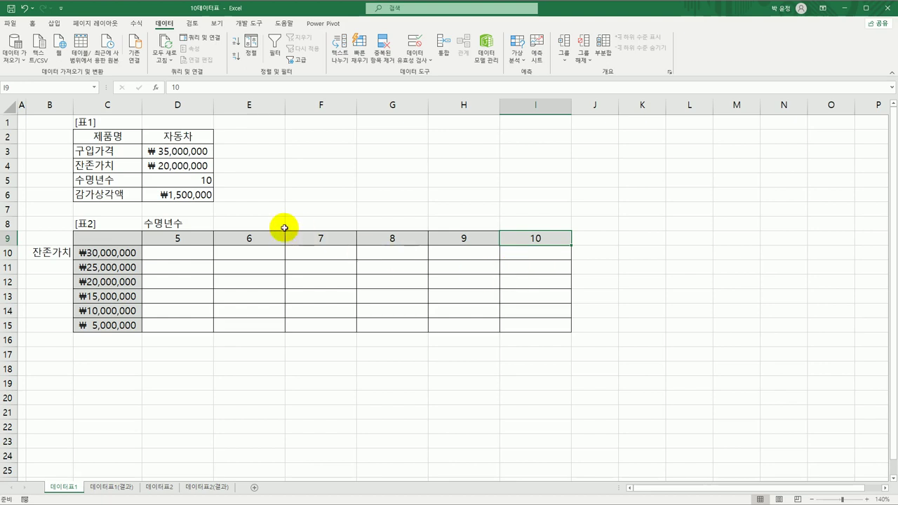
pyautogui.click(200, 195)
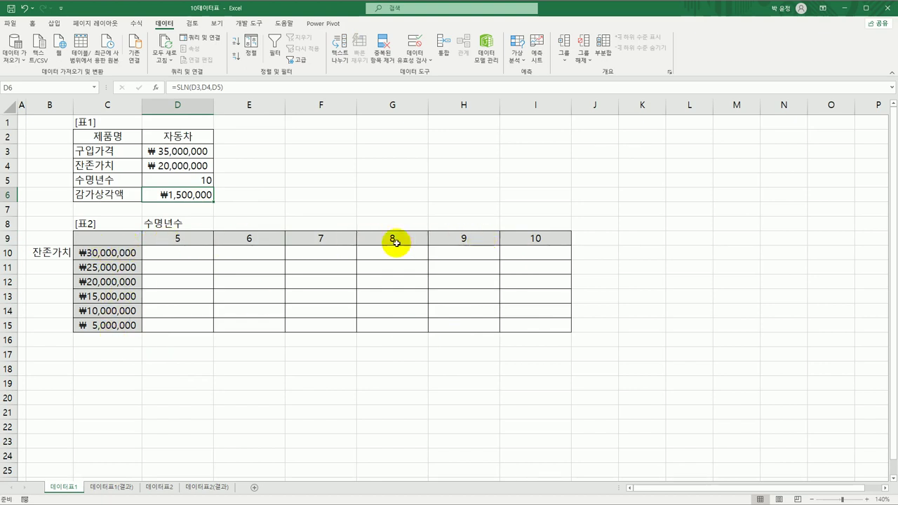
# Try linking the empty corner cell C9 of [표2] to the depreciation amount with =D6.
pyautogui.click(116, 239)
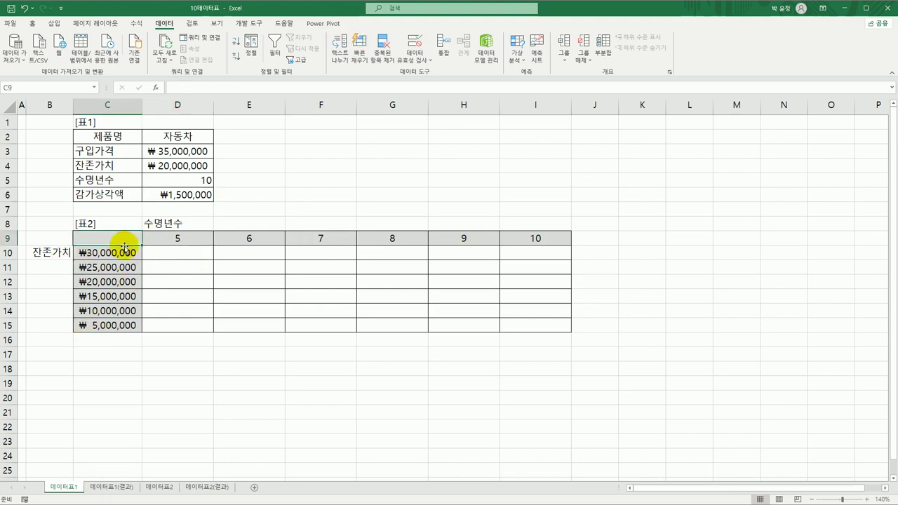
pyautogui.write('=')
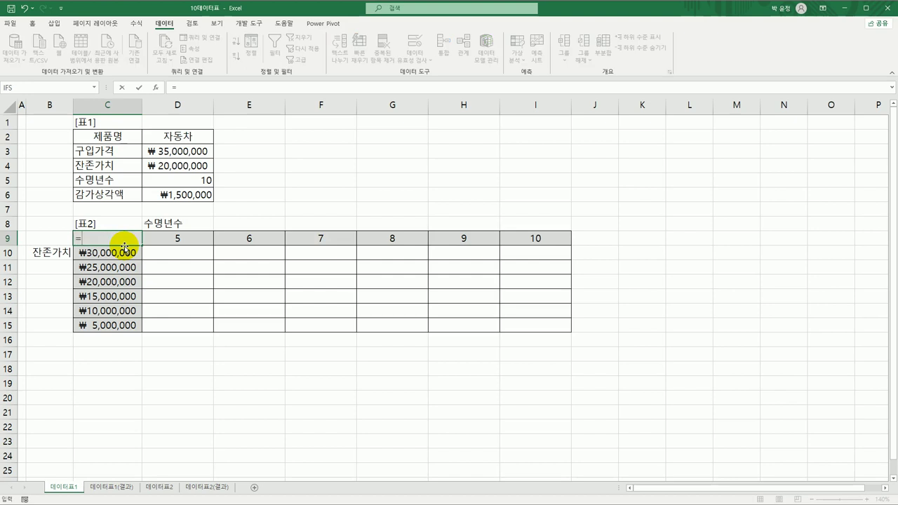
pyautogui.click(175, 195)
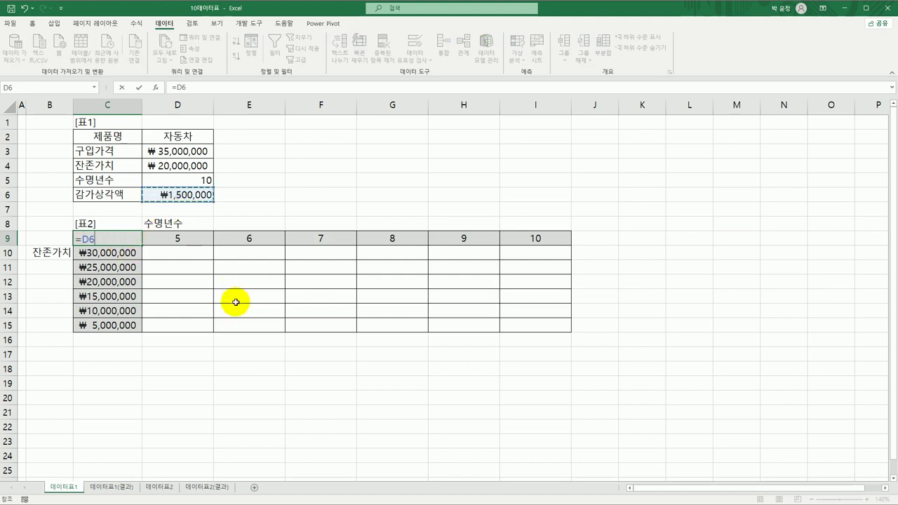
pyautogui.press('Return')
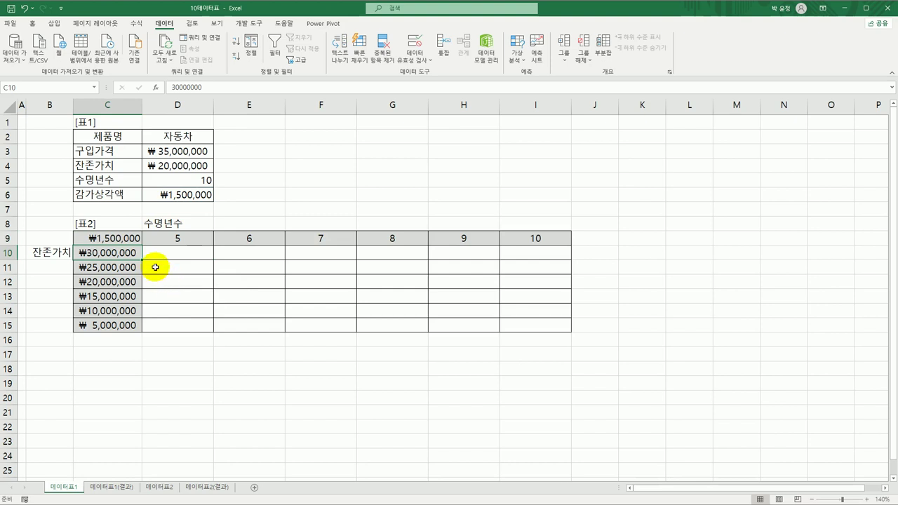
pyautogui.click(119, 239)
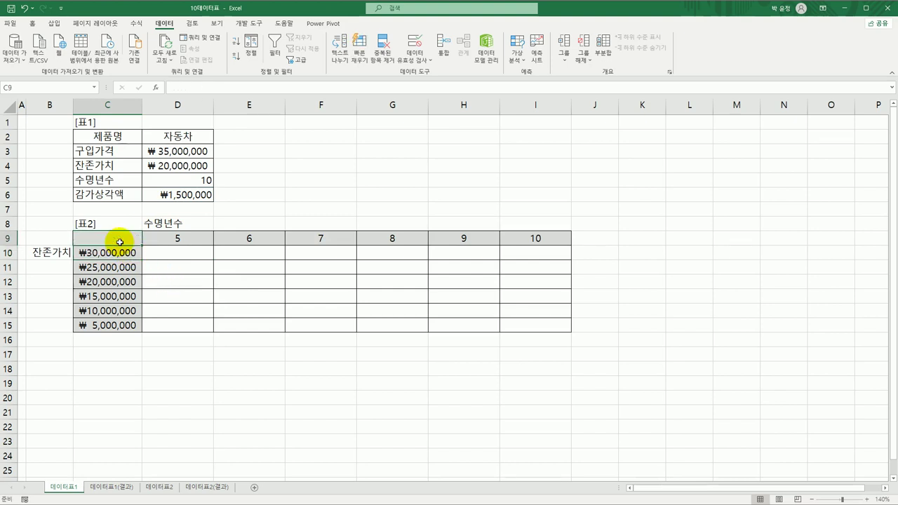
pyautogui.click(163, 196)
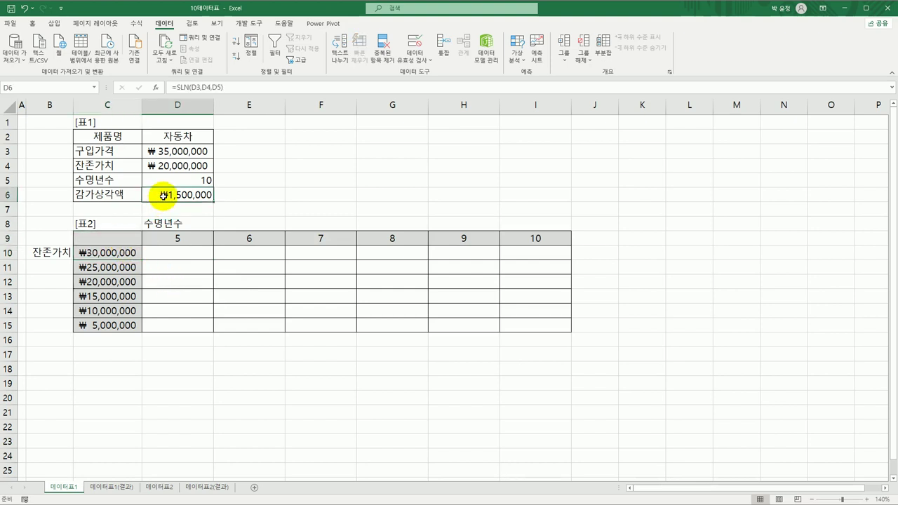
pyautogui.moveTo(171, 87); pyautogui.dragTo(248, 90)
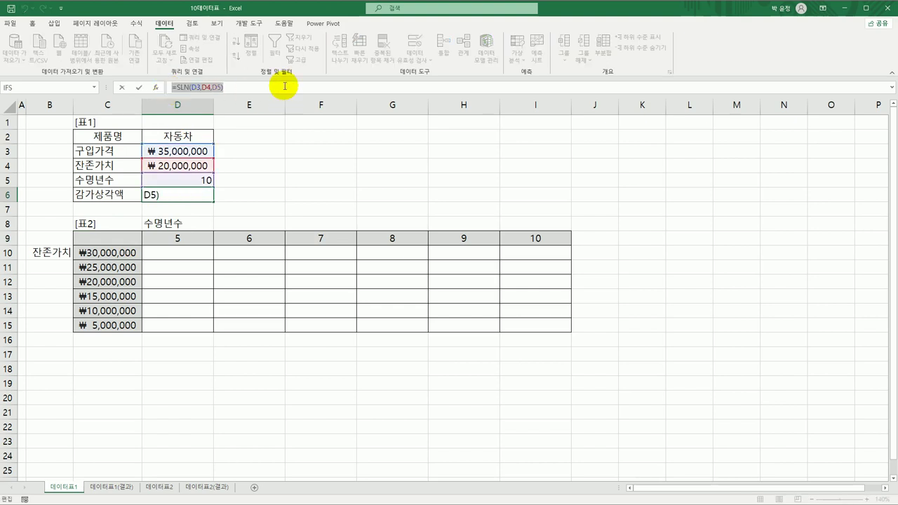
pyautogui.click(123, 238)
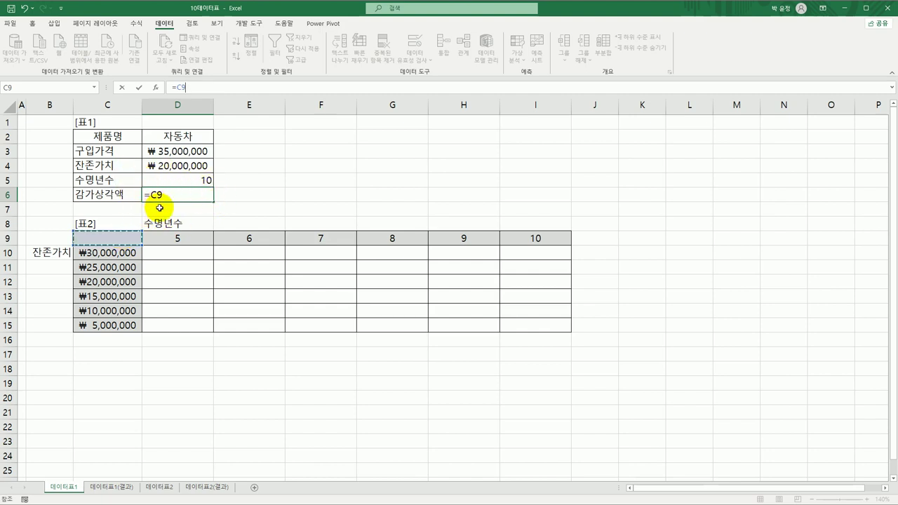
pyautogui.press('Escape')
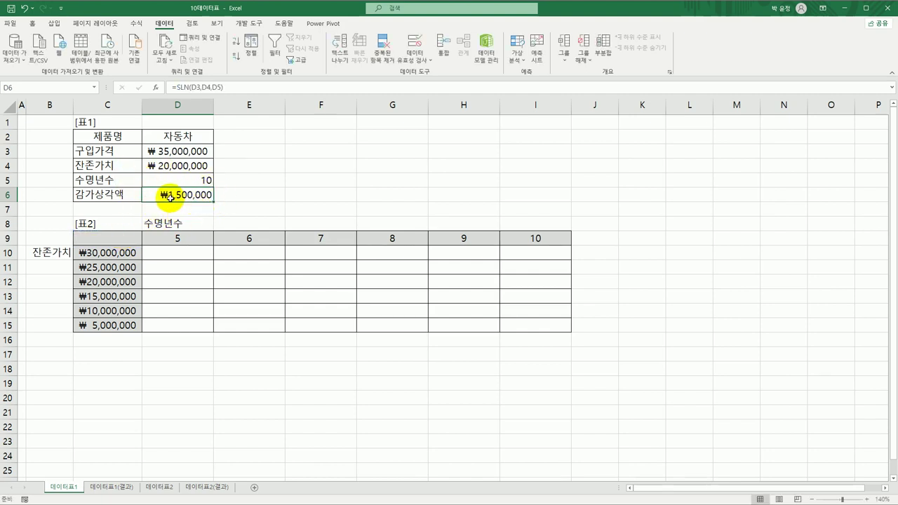
# Copy the formula text =SLN(D3,D4,D5) from cell D6 into the corner cell C9 of [표2].
pyautogui.moveTo(170, 86); pyautogui.dragTo(260, 84)
pyautogui.hotkey('ctrl', 'c')
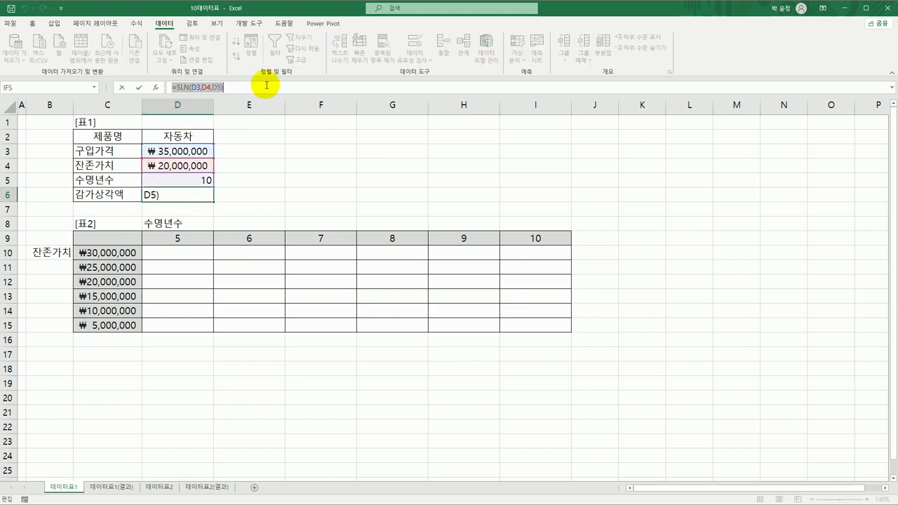
pyautogui.press('Escape')
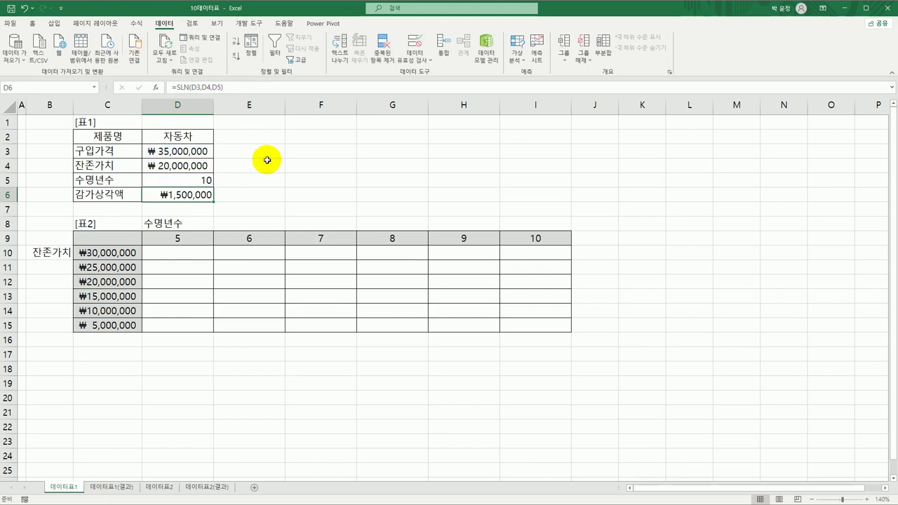
pyautogui.click(110, 241)
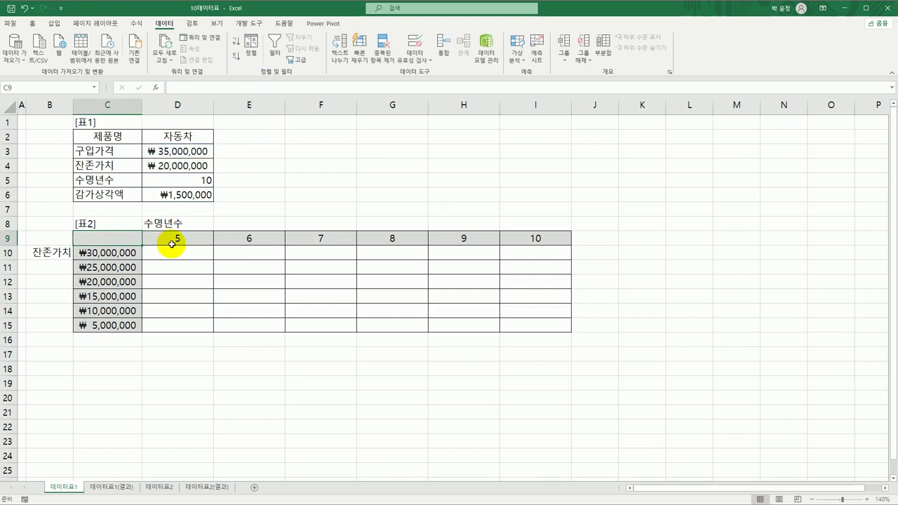
pyautogui.hotkey('ctrl', 'v')
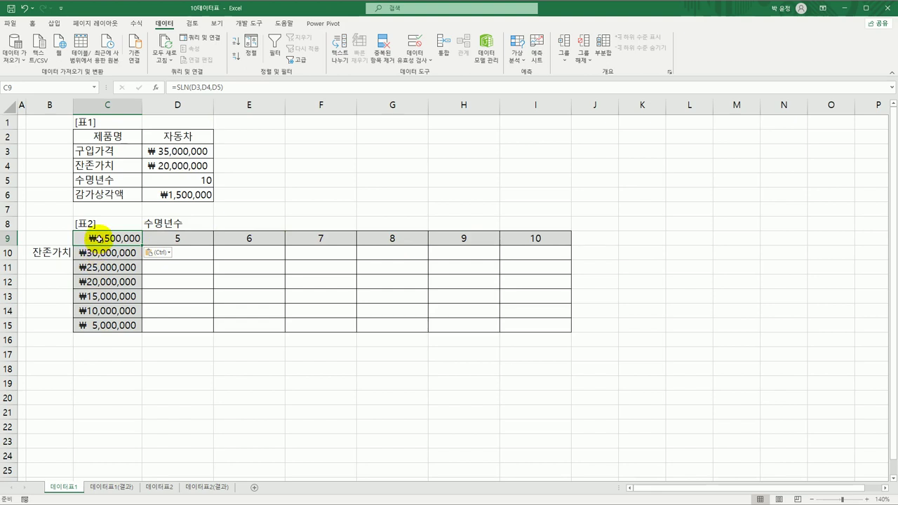
# Create a what-if data table over C9:I15 with row input cell $D$5 and column input cell $D$4.
pyautogui.moveTo(99, 239); pyautogui.dragTo(506, 323)
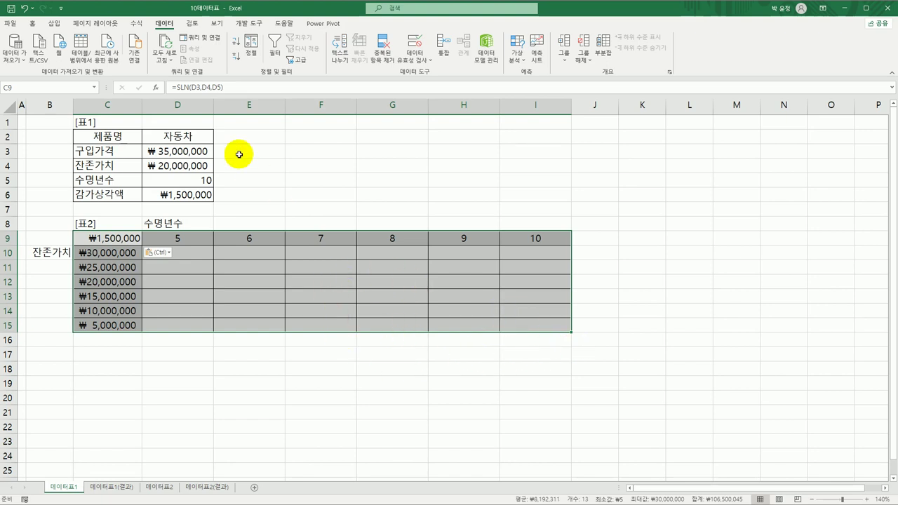
pyautogui.click(516, 57)
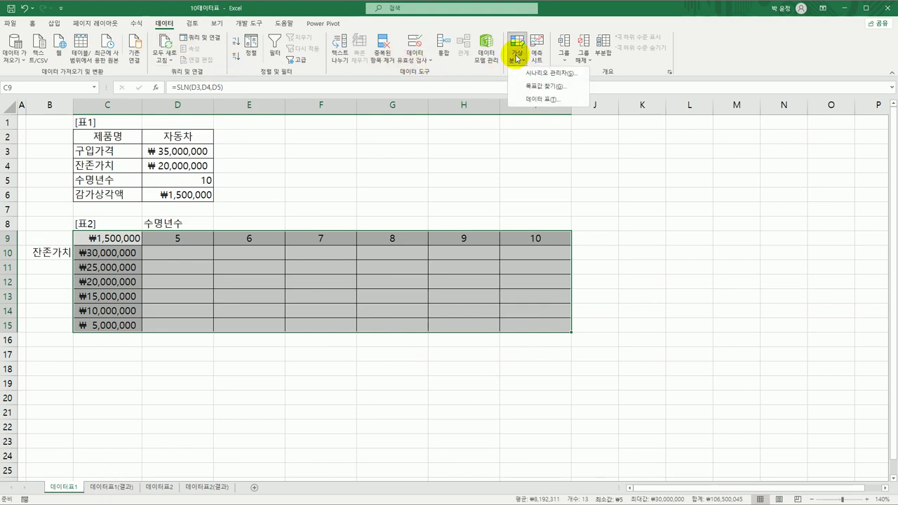
pyautogui.click(529, 95)
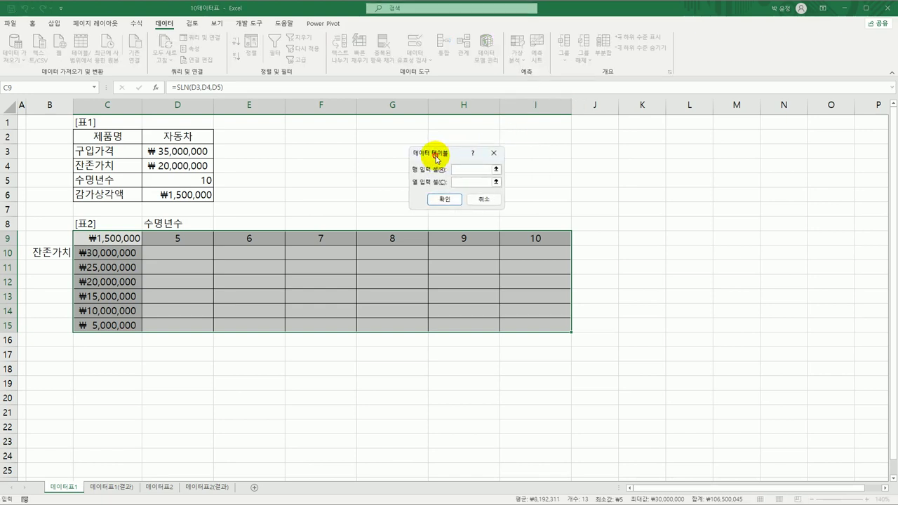
pyautogui.moveTo(489, 159); pyautogui.dragTo(320, 163)
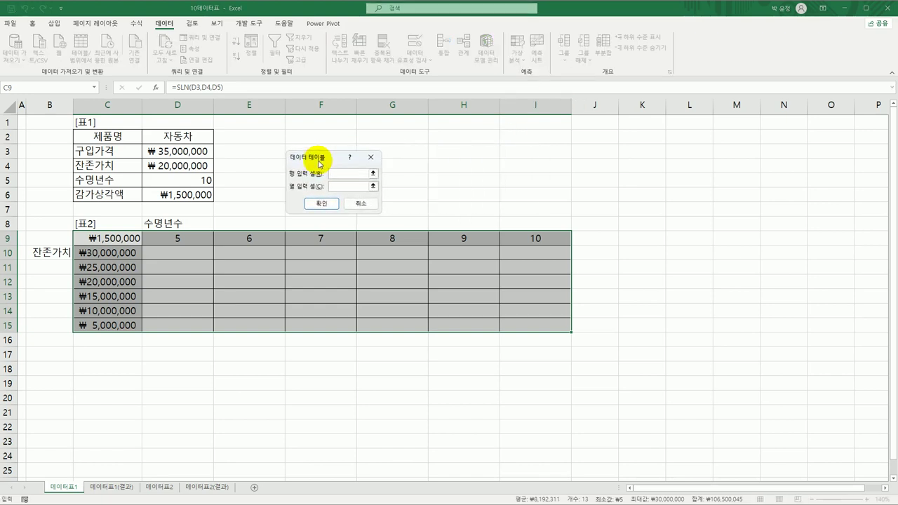
pyautogui.click(334, 175)
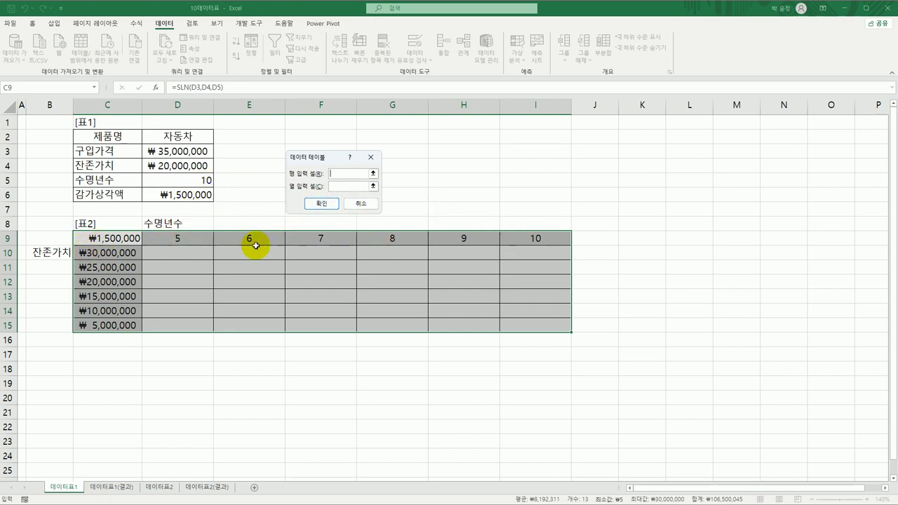
pyautogui.click(186, 182)
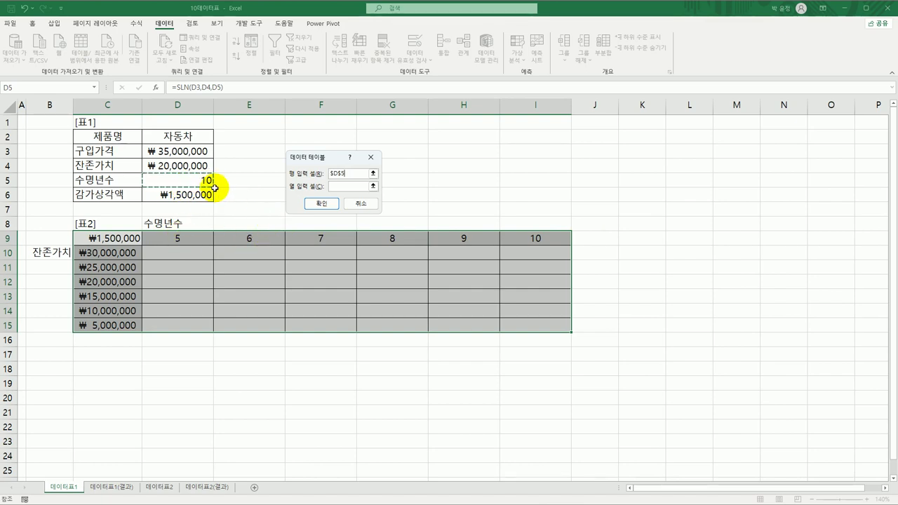
pyautogui.click(349, 186)
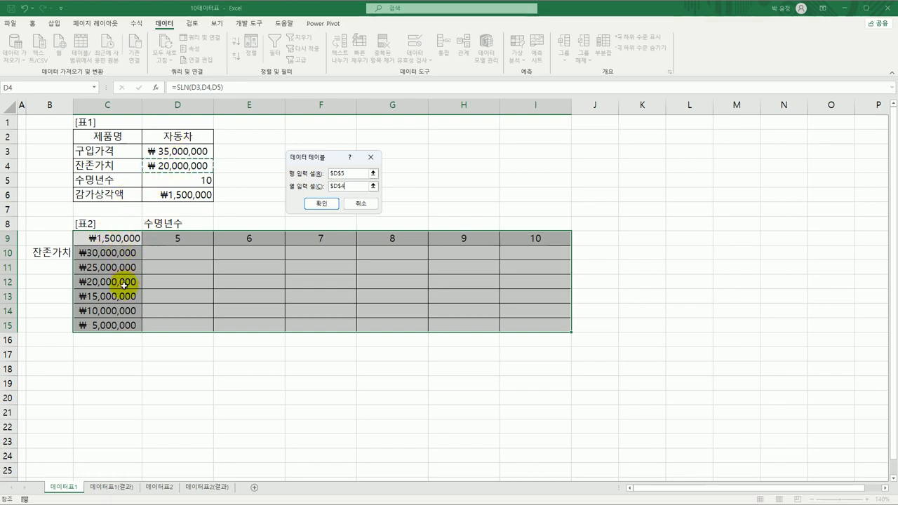
pyautogui.click(317, 204)
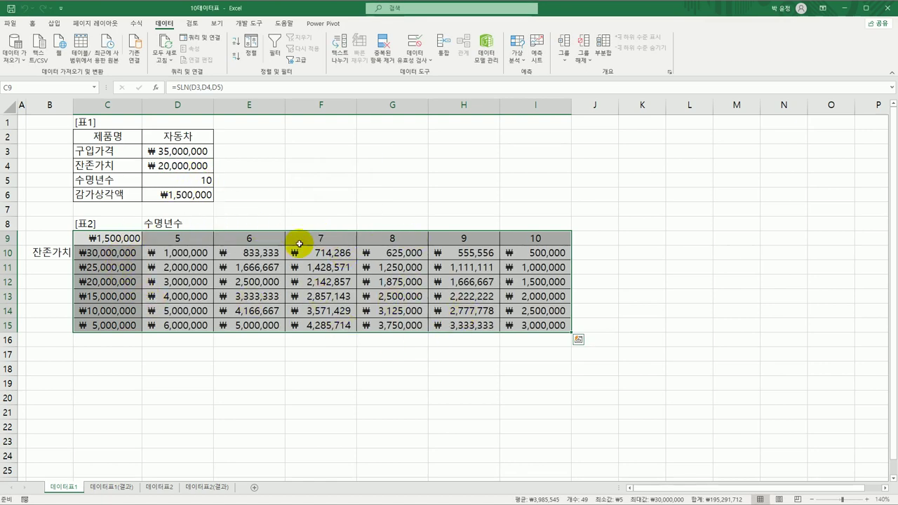
# Inspect the data table's formula in I15 and compare the table with the one on sheet 데이터표1(결과).
pyautogui.click(539, 329)
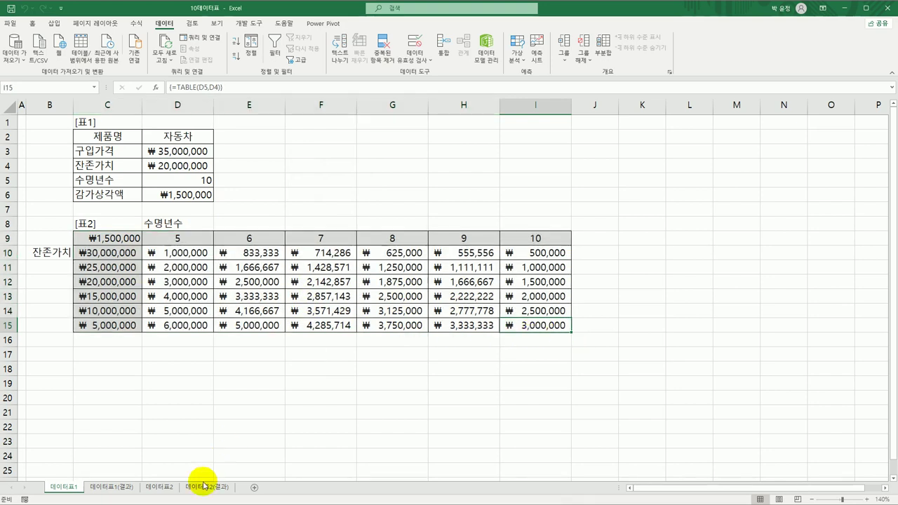
pyautogui.click(122, 487)
pyautogui.click(74, 490)
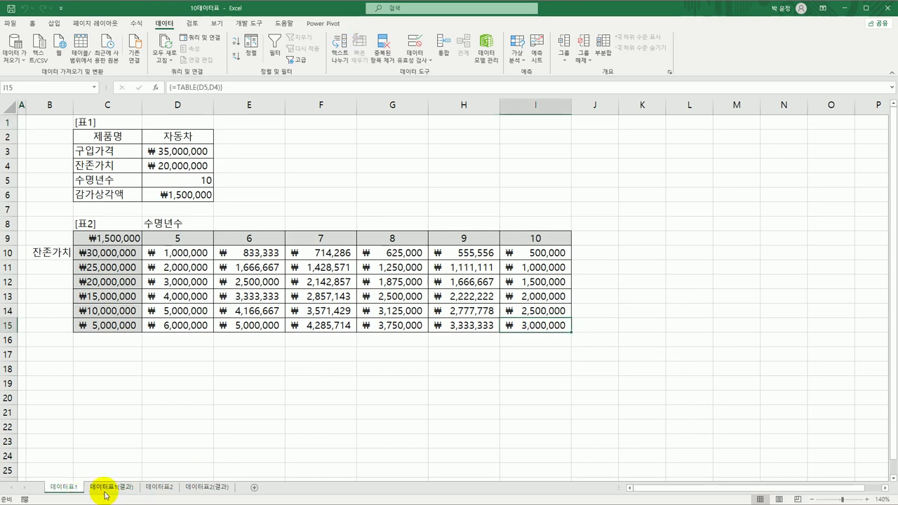
pyautogui.click(105, 493)
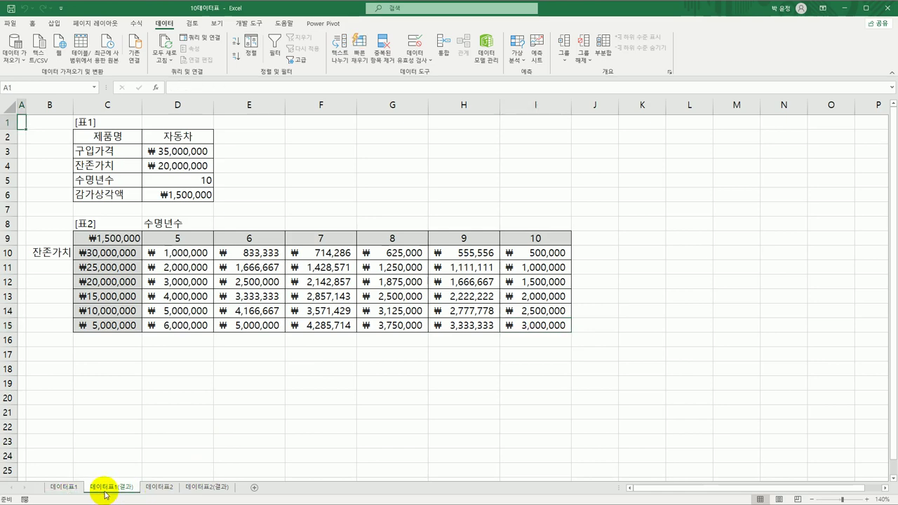
# Open sheet 데이터표2 and examine the loan inputs, the monthly repayment formula in C6, and the interest-rate table's layout.
pyautogui.click(160, 489)
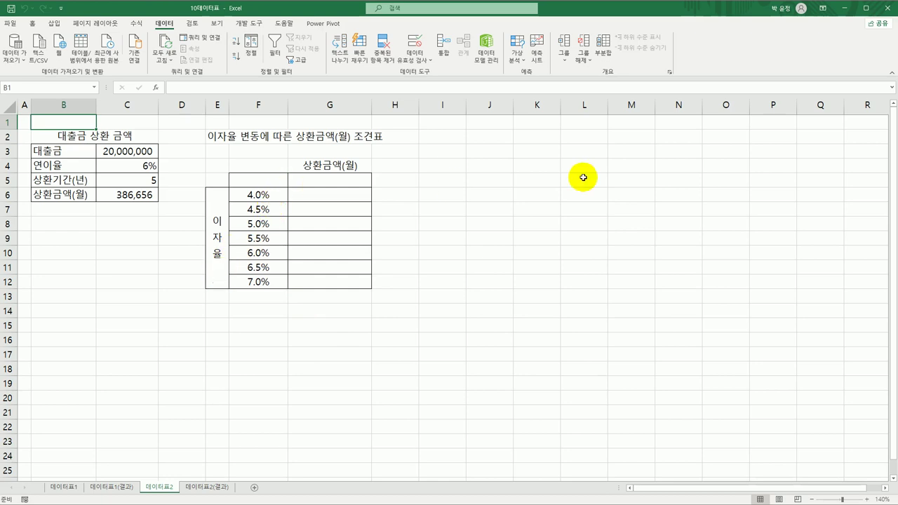
pyautogui.moveTo(265, 197); pyautogui.dragTo(270, 278)
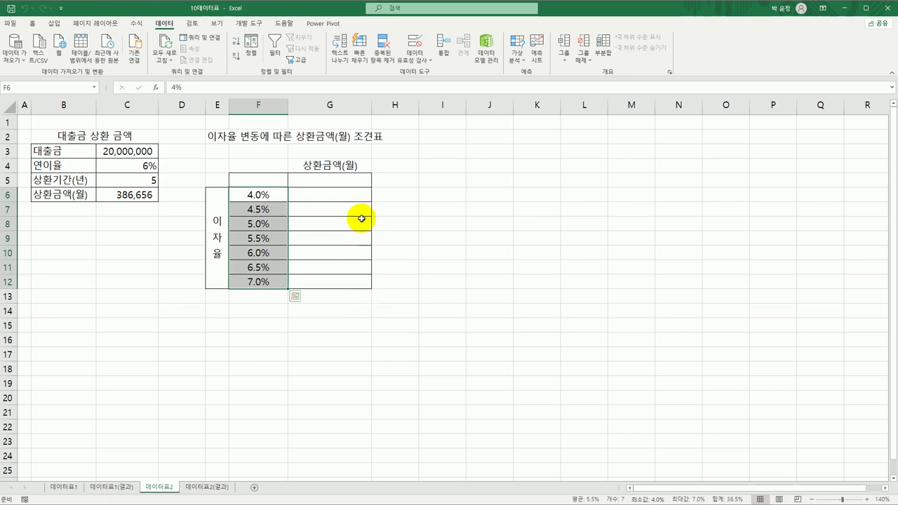
pyautogui.moveTo(356, 197); pyautogui.dragTo(345, 283)
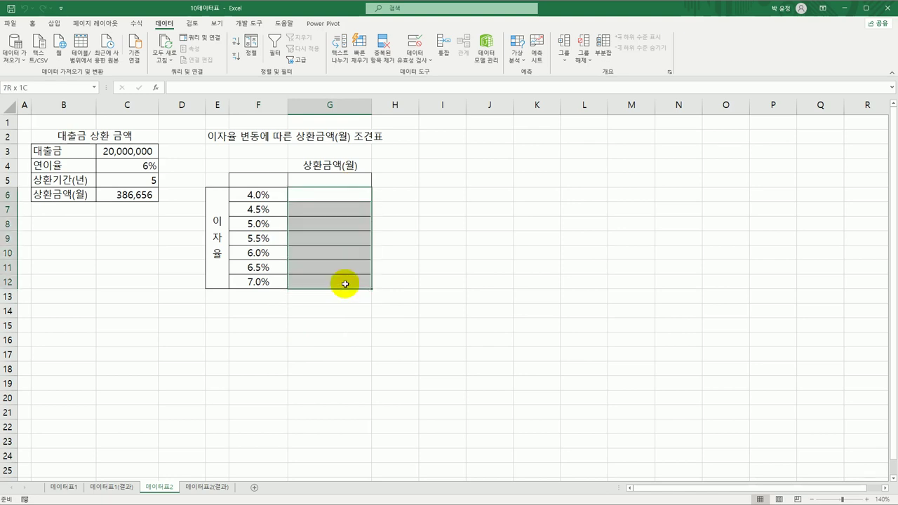
pyautogui.click(120, 151)
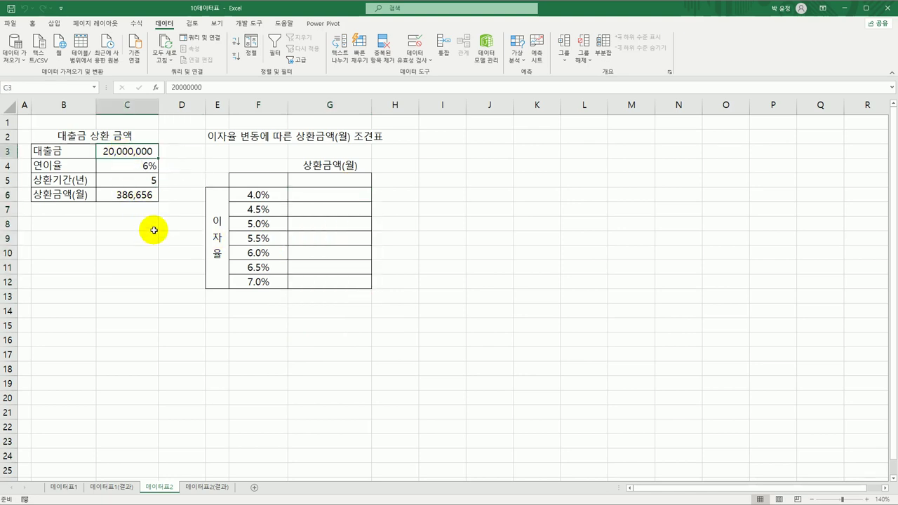
pyautogui.click(147, 167)
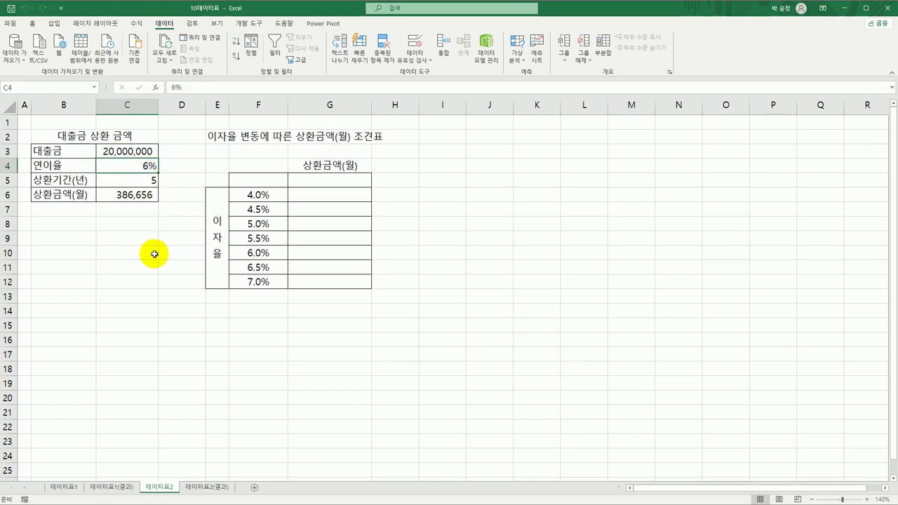
pyautogui.click(130, 181)
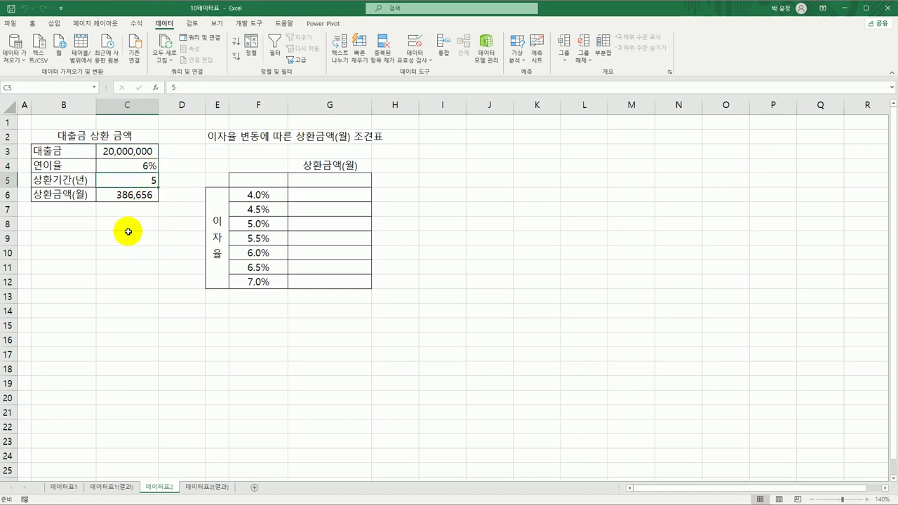
pyautogui.click(133, 194)
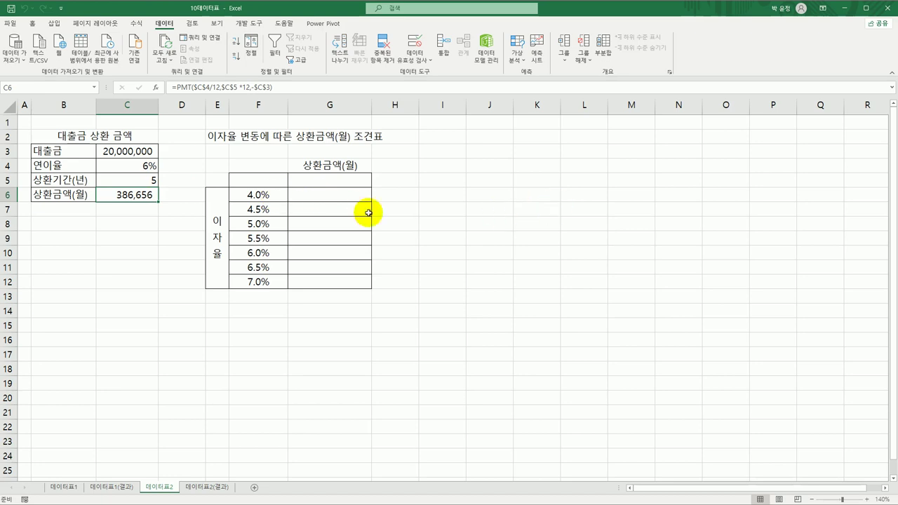
pyautogui.click(279, 182)
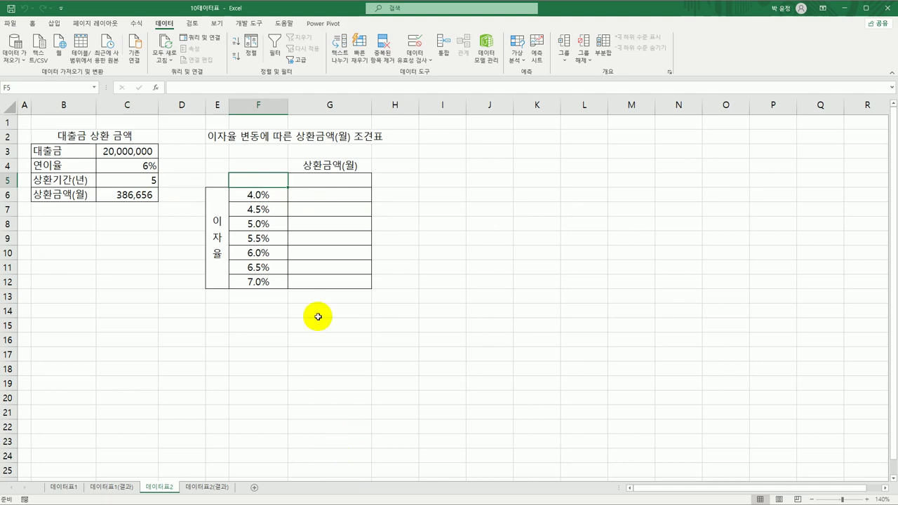
pyautogui.moveTo(309, 195); pyautogui.dragTo(303, 278)
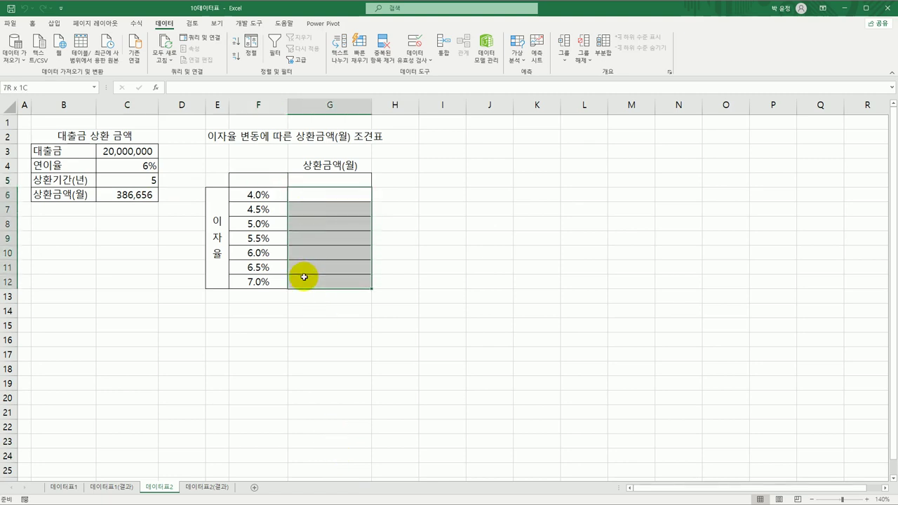
# Try linking cell G5, above the empty repayment column, to the monthly repayment with =C6, and clear it again.
pyautogui.click(315, 179)
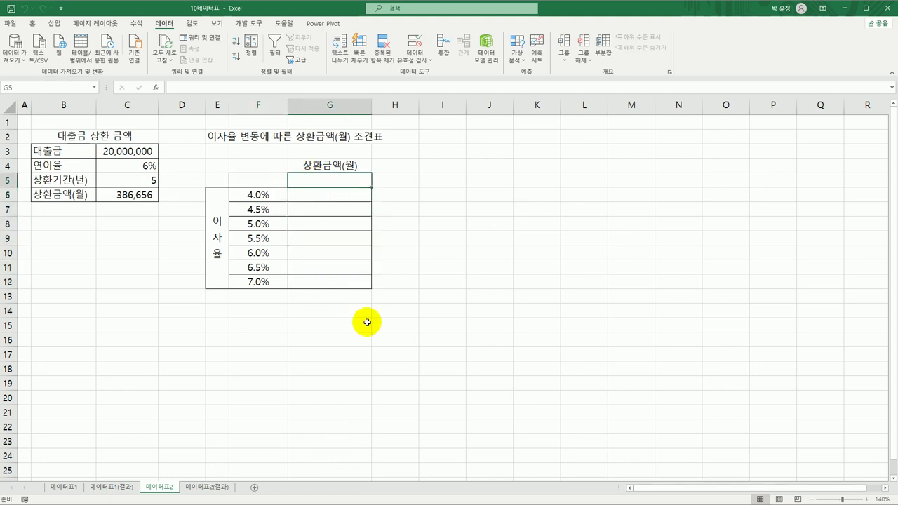
pyautogui.write('=')
pyautogui.click(151, 195)
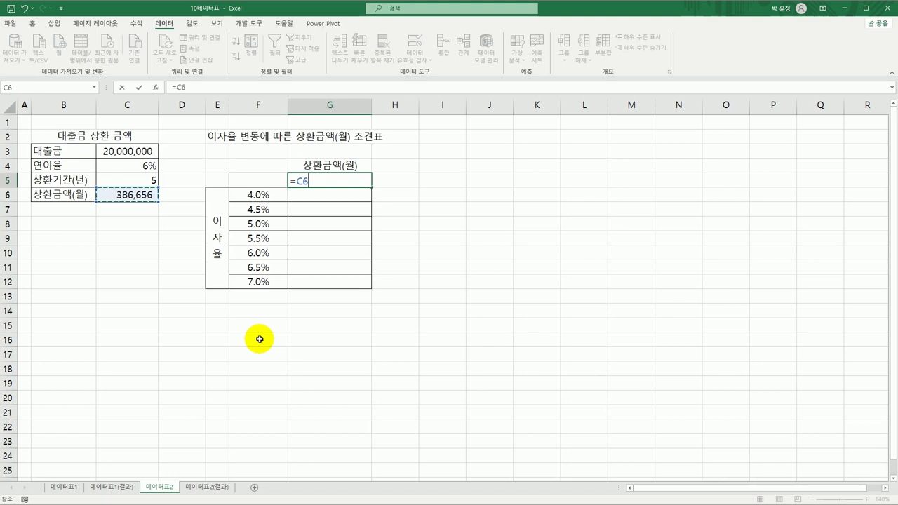
pyautogui.press('Return')
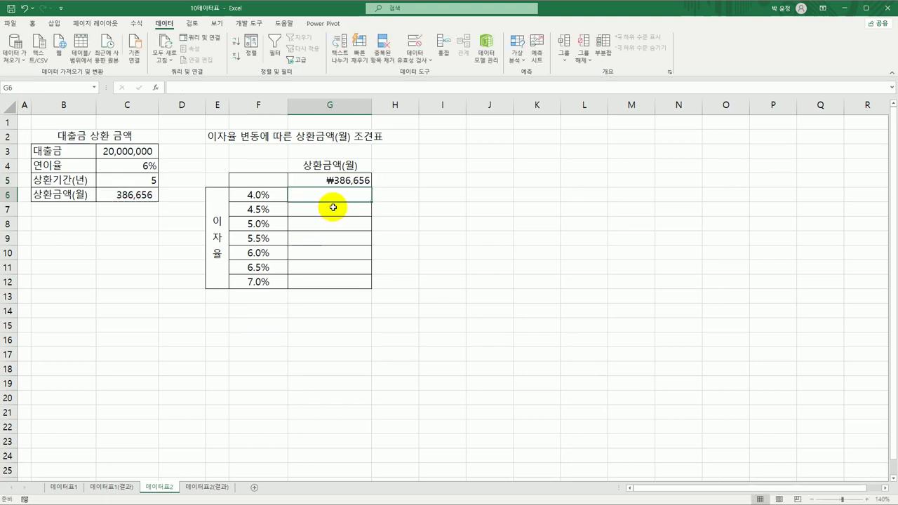
pyautogui.click(331, 179)
pyautogui.press('Delete')
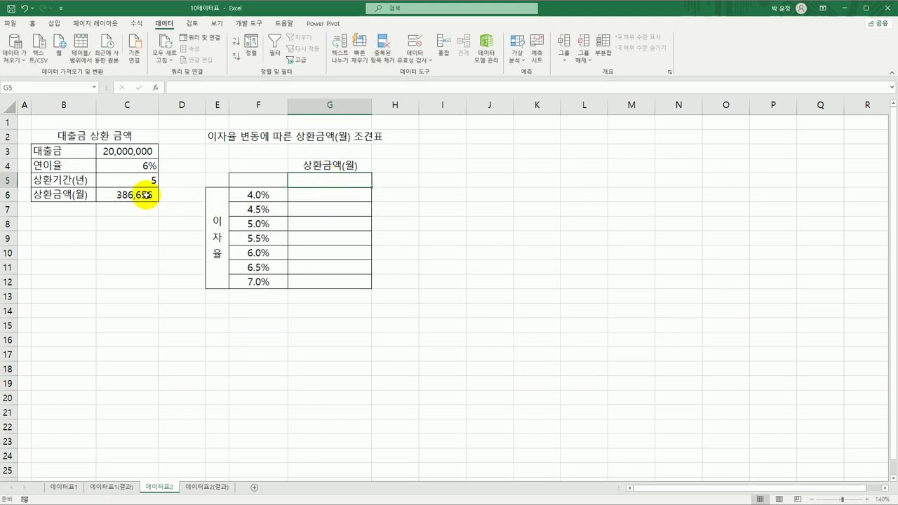
# Copy the formula text =PMT($C$4/12,$C$5 *12,-$C$3) from cell C6 into cell G5 of the interest-rate table.
pyautogui.click(143, 195)
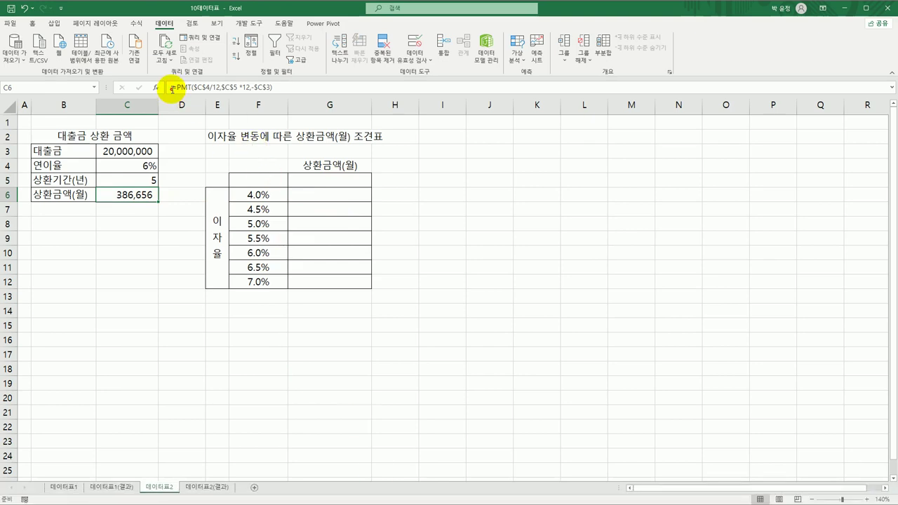
pyautogui.moveTo(170, 87); pyautogui.dragTo(293, 88)
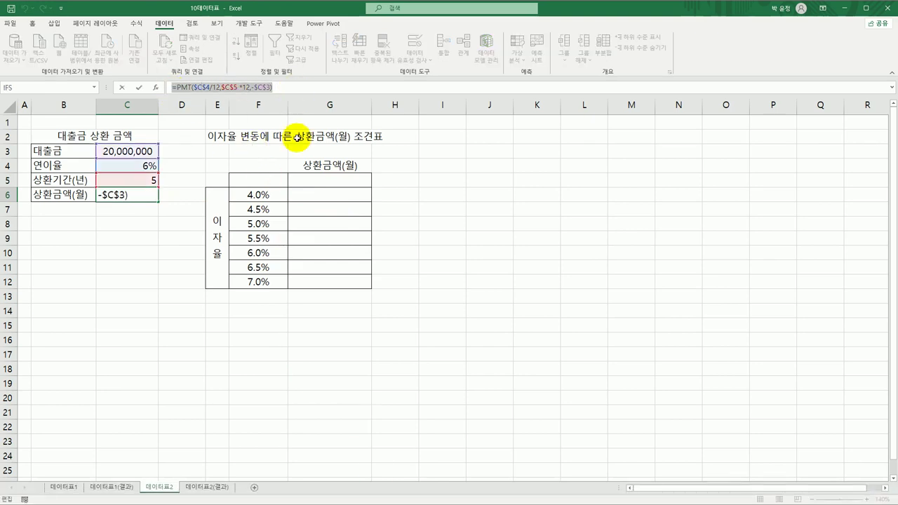
pyautogui.press('Escape')
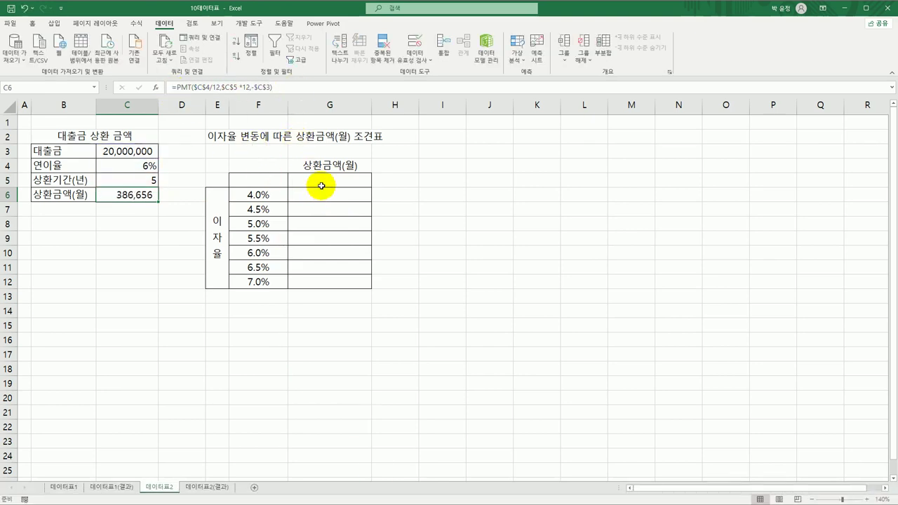
pyautogui.click(321, 184)
pyautogui.hotkey('ctrl', 'v')
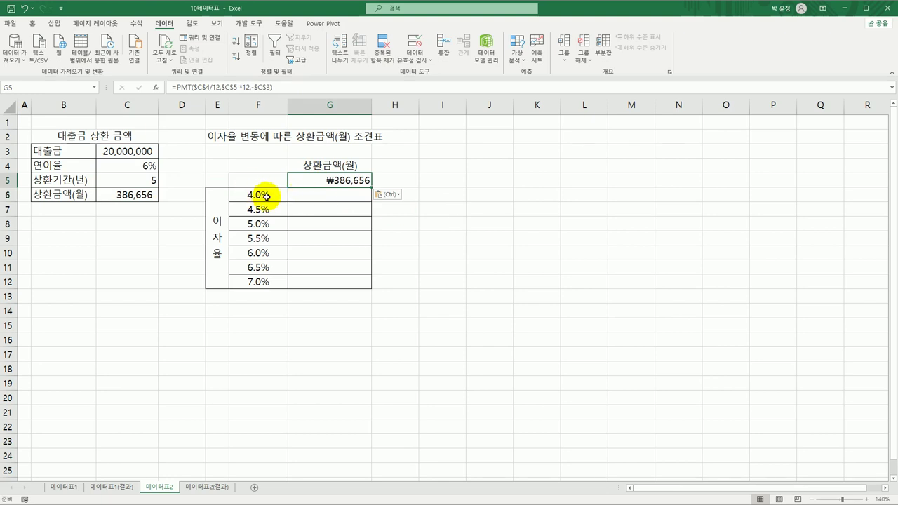
# Create a what-if data table over F5:G12 with column input cell $C$4 and no row input cell.
pyautogui.moveTo(314, 180); pyautogui.dragTo(315, 277)
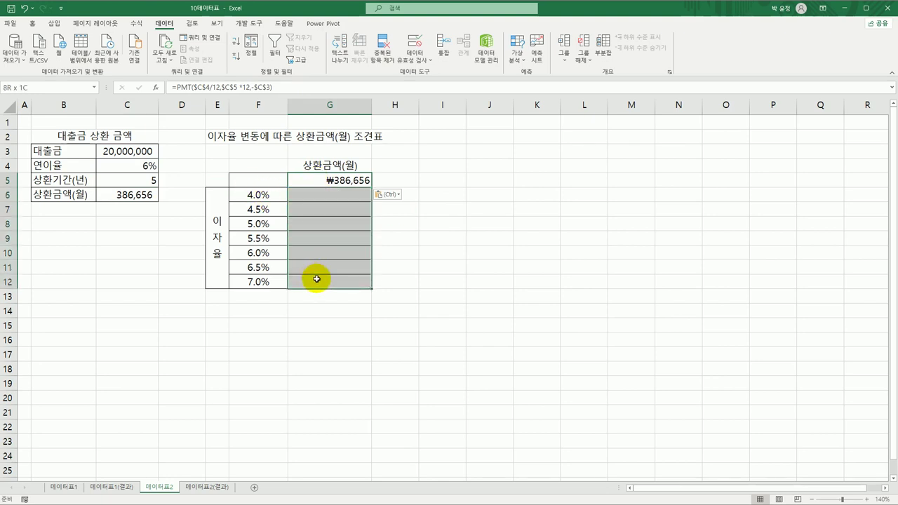
pyautogui.click(251, 199)
pyautogui.moveTo(251, 199); pyautogui.dragTo(253, 280)
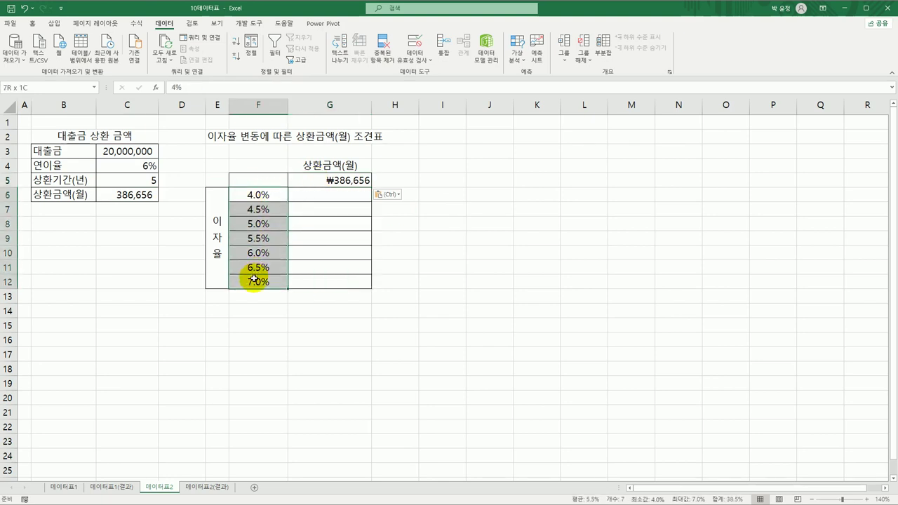
pyautogui.moveTo(254, 177); pyautogui.dragTo(325, 279)
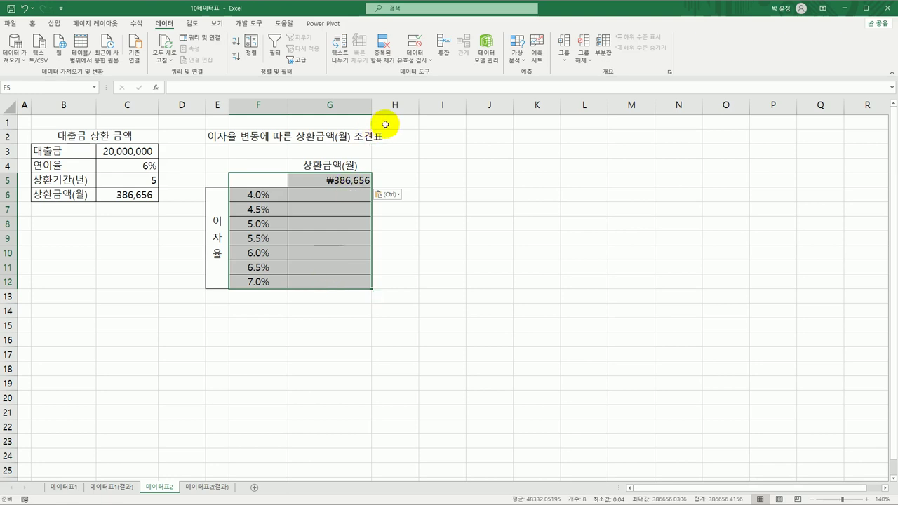
pyautogui.click(517, 57)
pyautogui.click(527, 102)
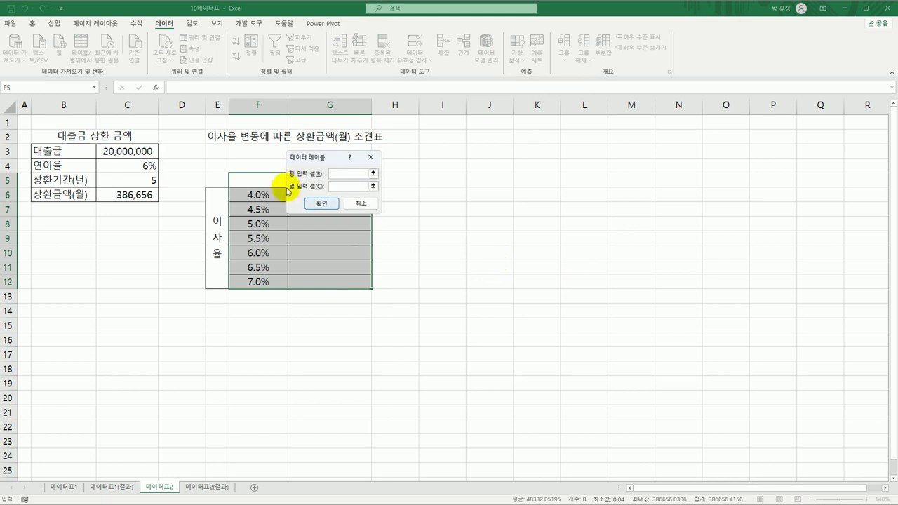
pyautogui.moveTo(309, 157); pyautogui.dragTo(461, 164)
pyautogui.click(497, 193)
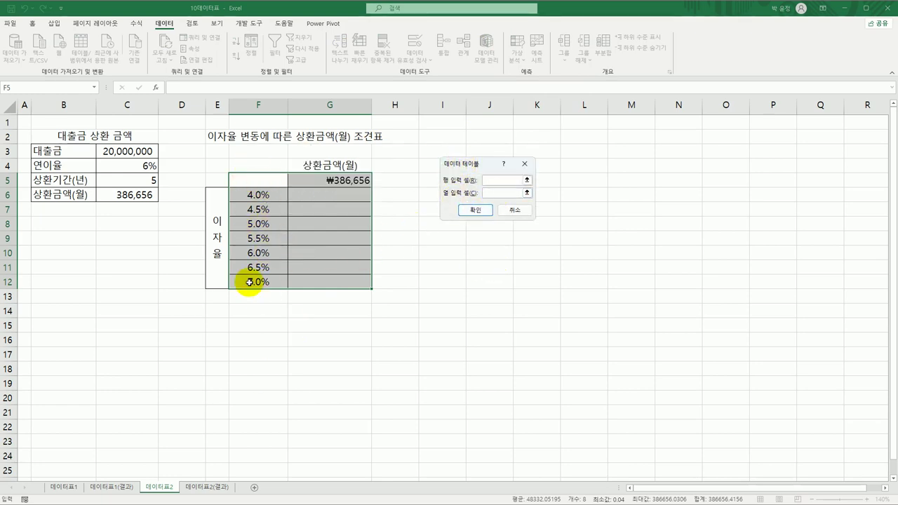
pyautogui.click(150, 169)
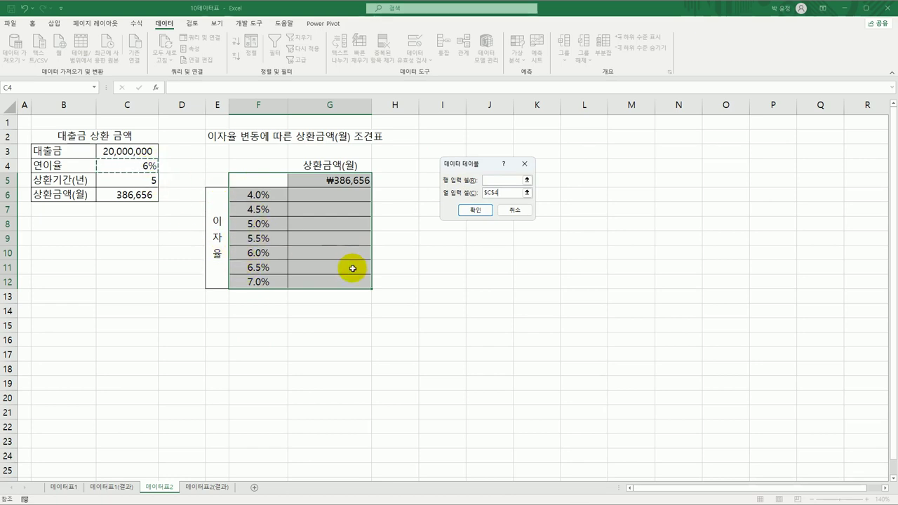
pyautogui.click(475, 211)
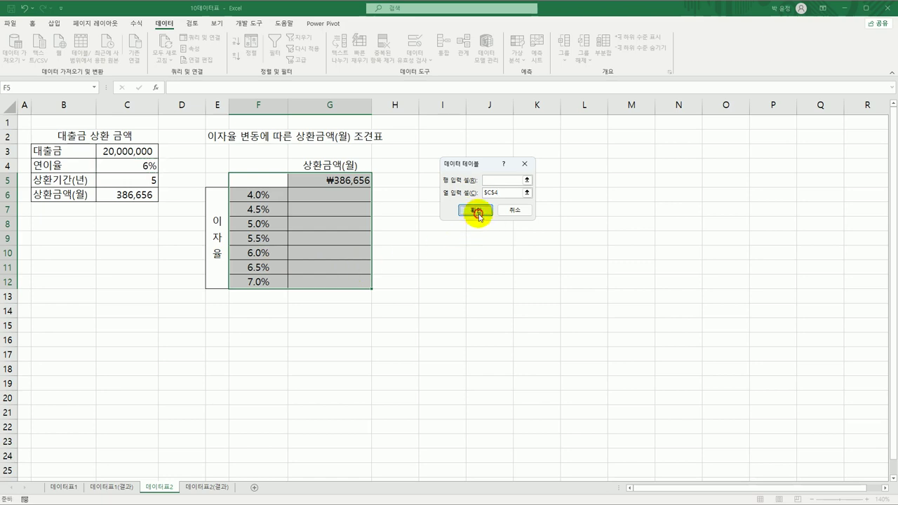
# Inspect the data table's formula in G12 and compare the table with the one on sheet 데이터표2(결과).
pyautogui.click(341, 285)
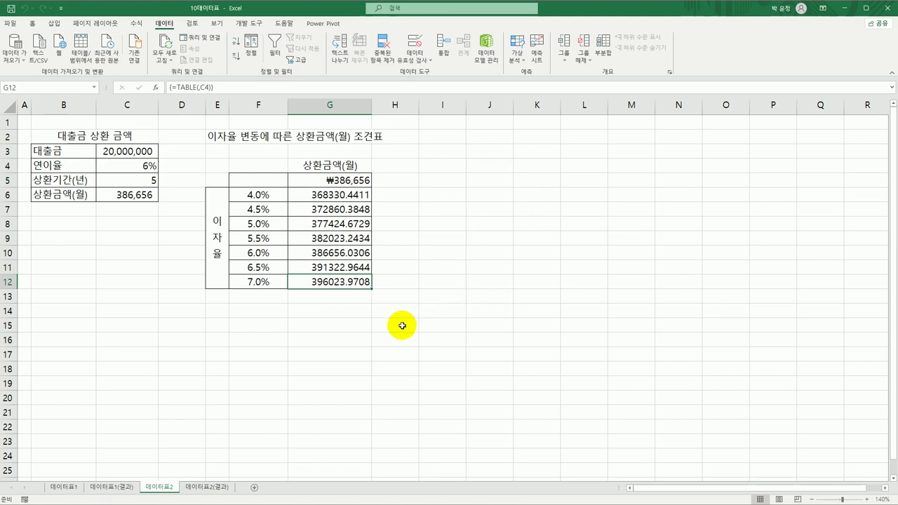
pyautogui.click(220, 488)
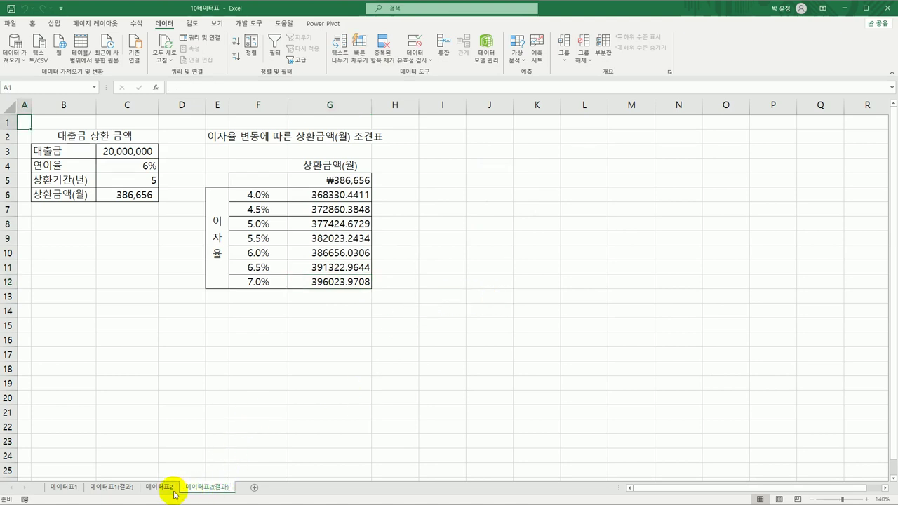